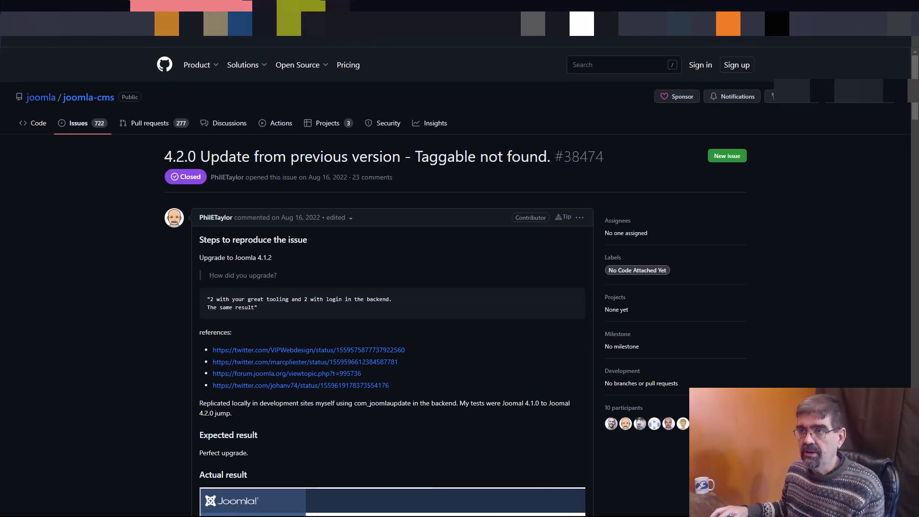
Switch from GitHub issue #38474 to the cPanel File Manager tab showing the administrator folder
{"action": "left_click", "coordinate": [290, 24]}
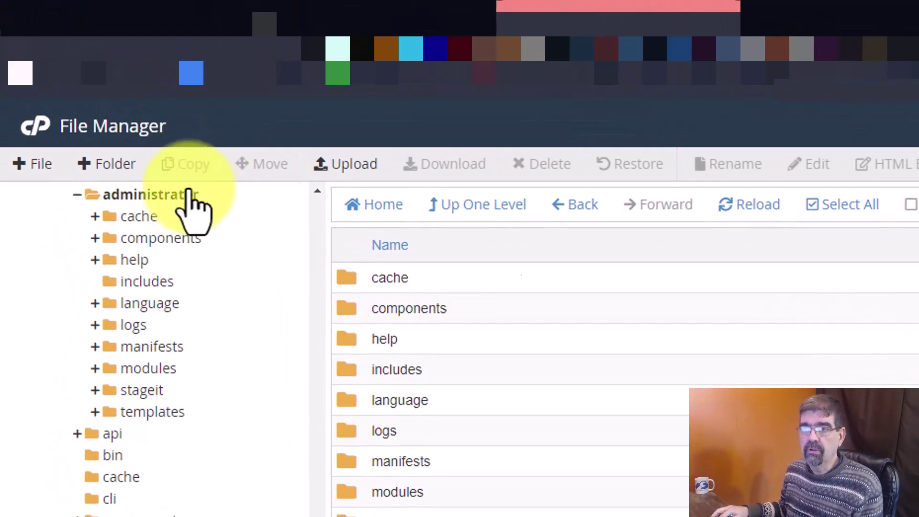
Open administrator/cache and start deleting autoload_psr4.php with 'Skip the trash' ticked
{"action": "left_click", "coordinate": [193, 198]}
{"action": "double_click", "coordinate": [388, 280]}
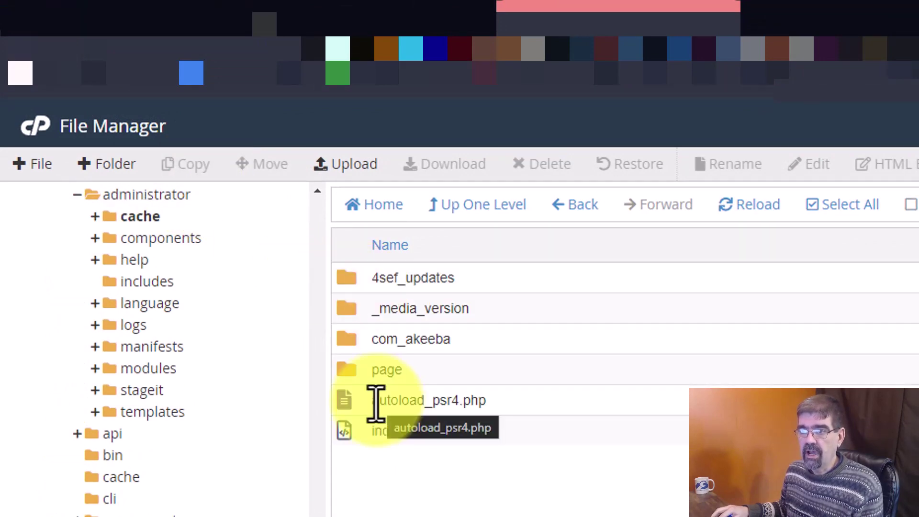
{"action": "right_click", "coordinate": [343, 400]}
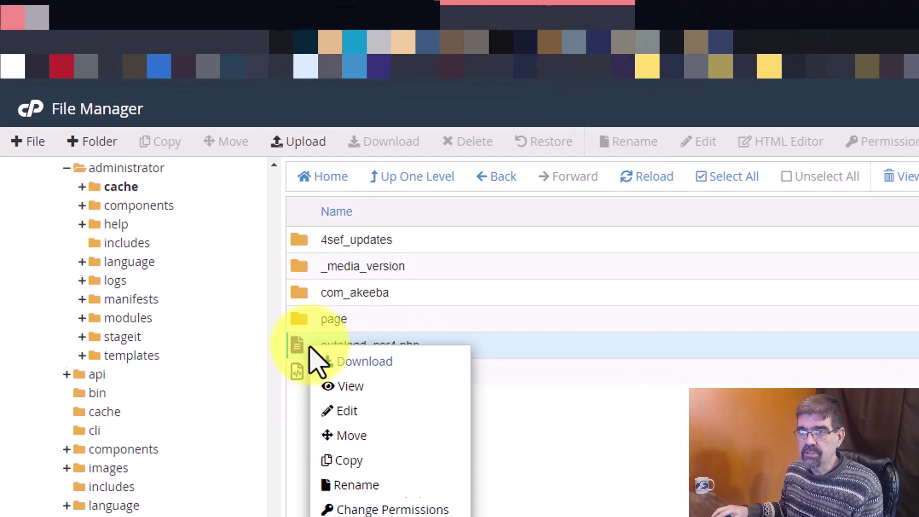
{"action": "left_click", "coordinate": [371, 467]}
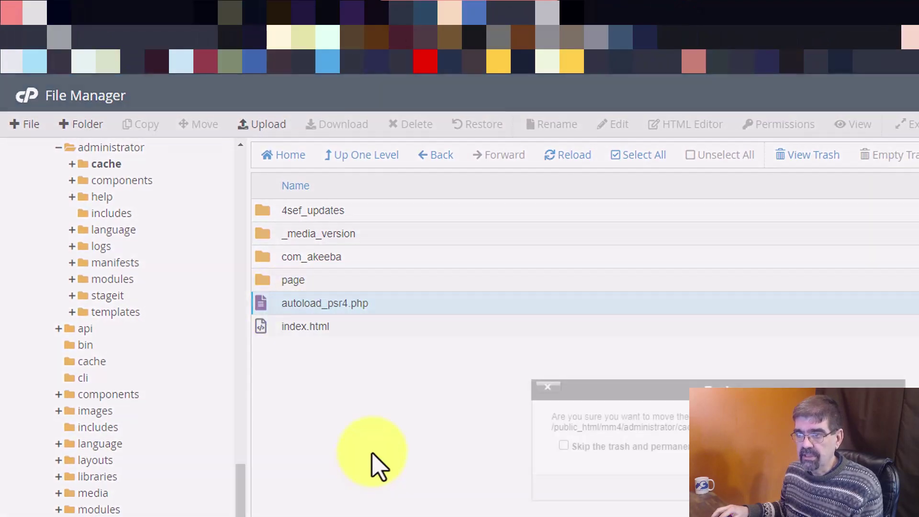
{"action": "left_click", "coordinate": [564, 447]}
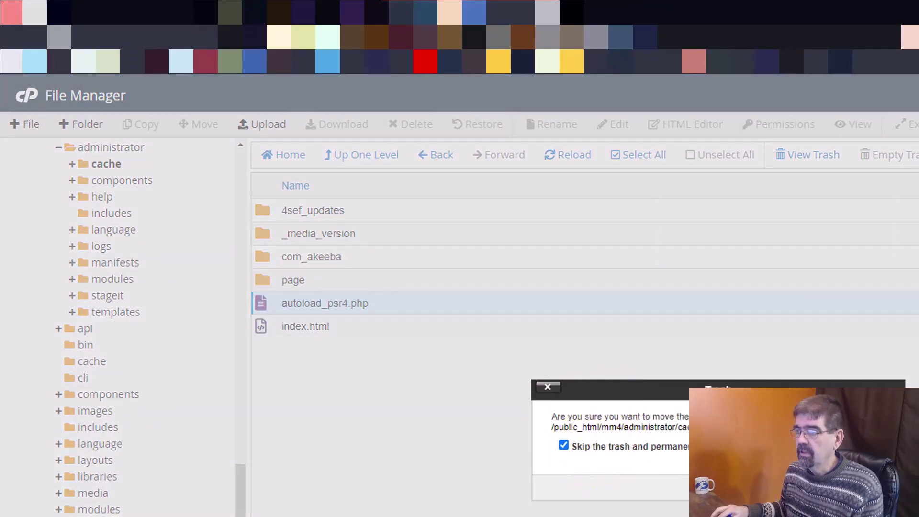
Confirm the permanent deletion of autoload_psr4.php
{"action": "left_click", "coordinate": [575, 487]}
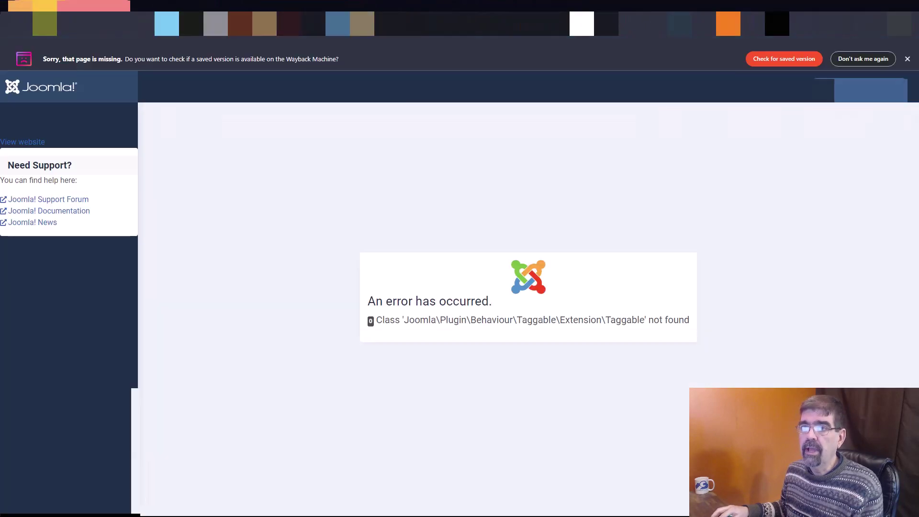